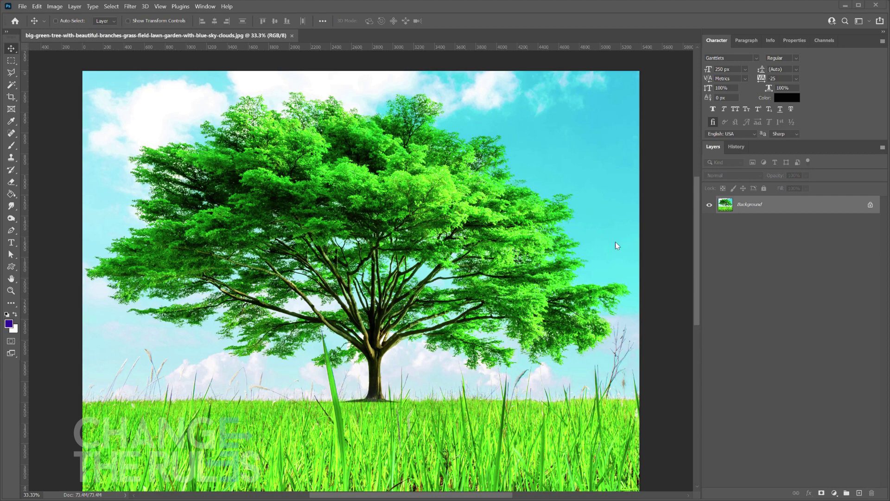
# Show the Channels panel and duplicate the Blue channel as 'Blue copy'.
pyautogui.click(207, 7)
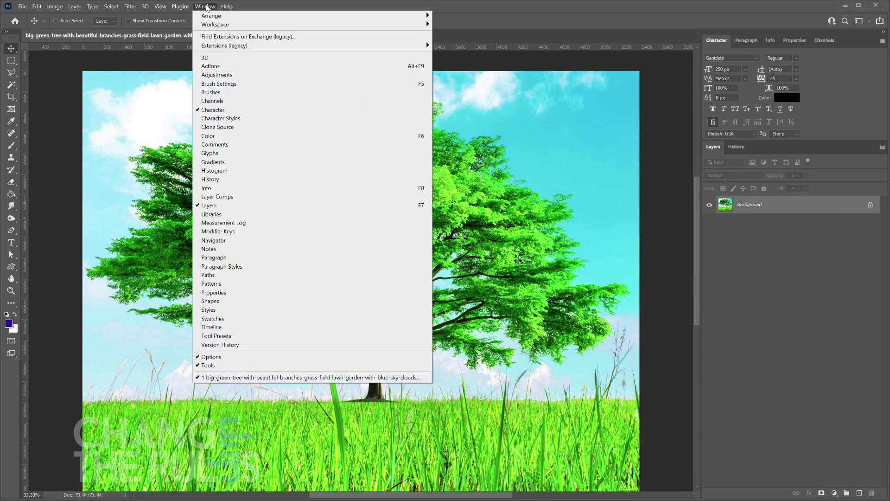
pyautogui.click(223, 101)
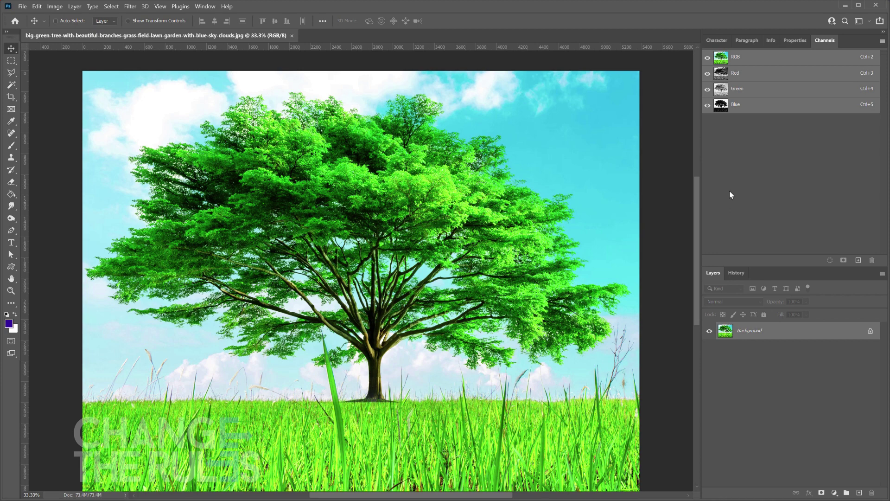
pyautogui.click(785, 108)
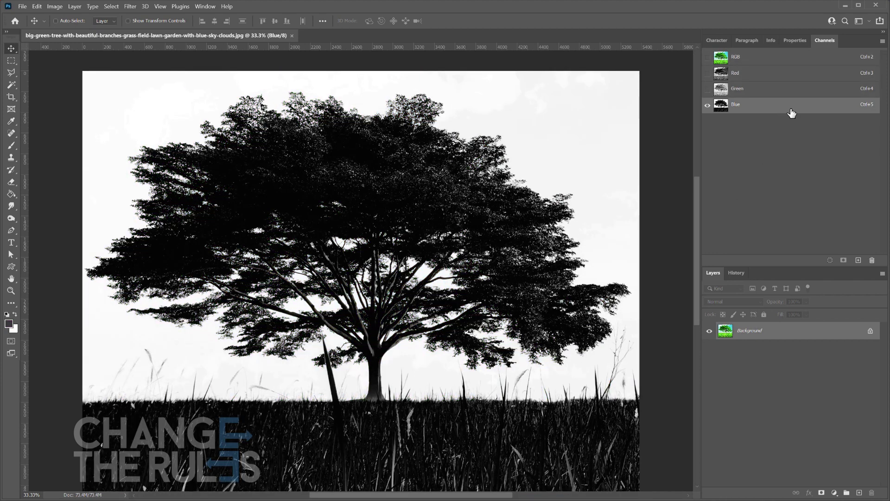
pyautogui.moveTo(828, 109); pyautogui.dragTo(858, 260)
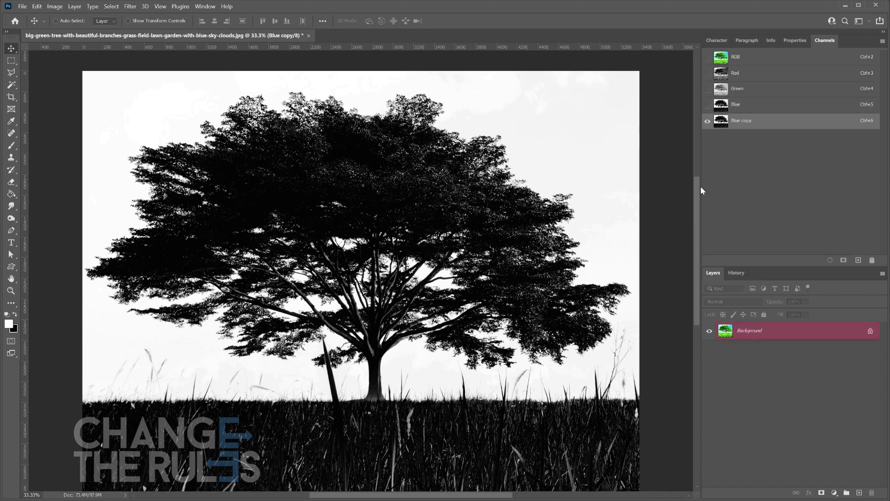
pyautogui.click(55, 6)
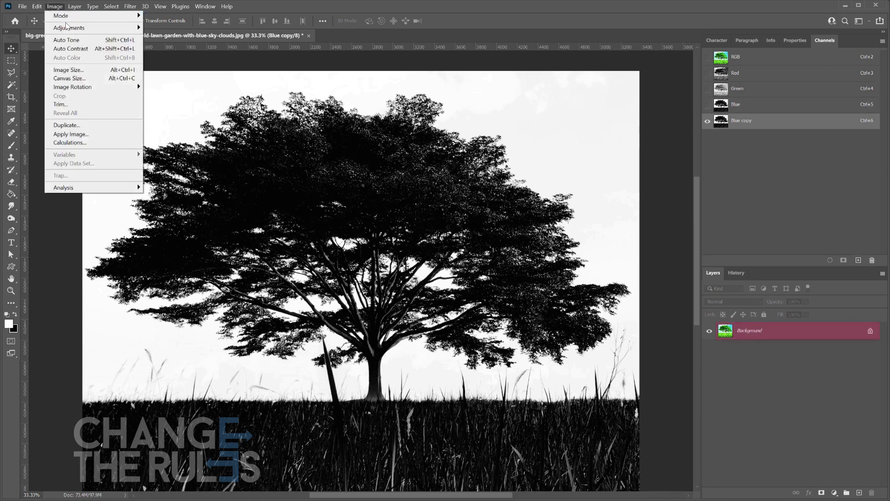
pyautogui.moveTo(69, 27)
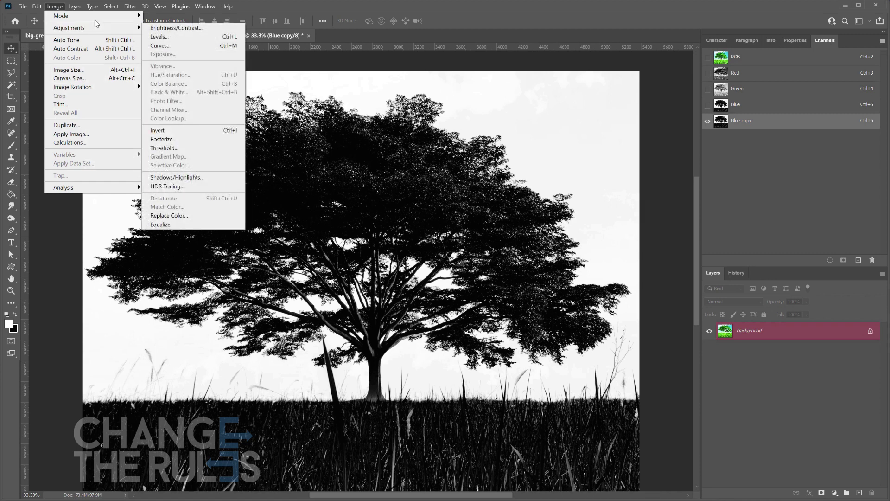
# Apply Levels to Blue copy with input sliders at about 139 / 0.8 / 208.
pyautogui.click(182, 39)
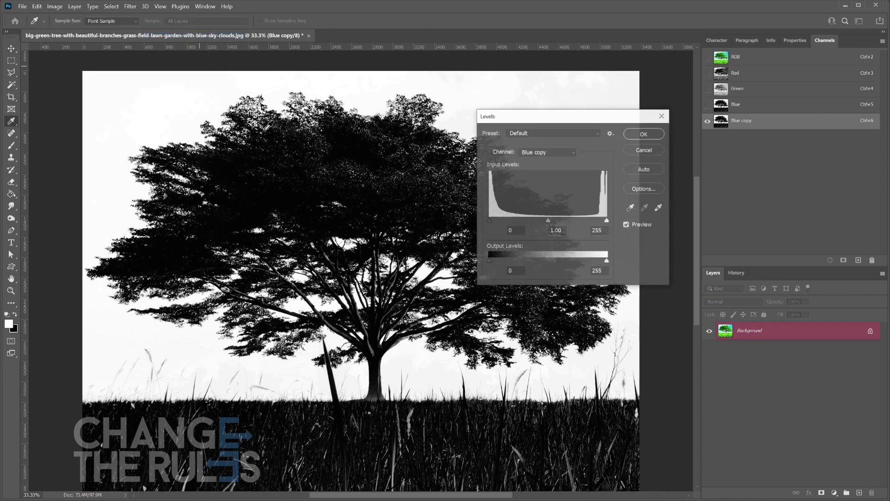
pyautogui.moveTo(596, 120); pyautogui.dragTo(646, 149)
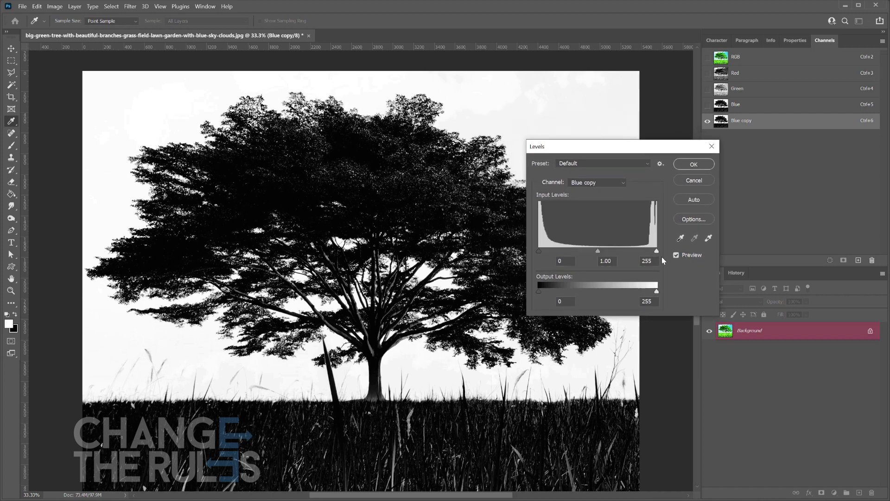
pyautogui.moveTo(598, 251); pyautogui.dragTo(627, 251)
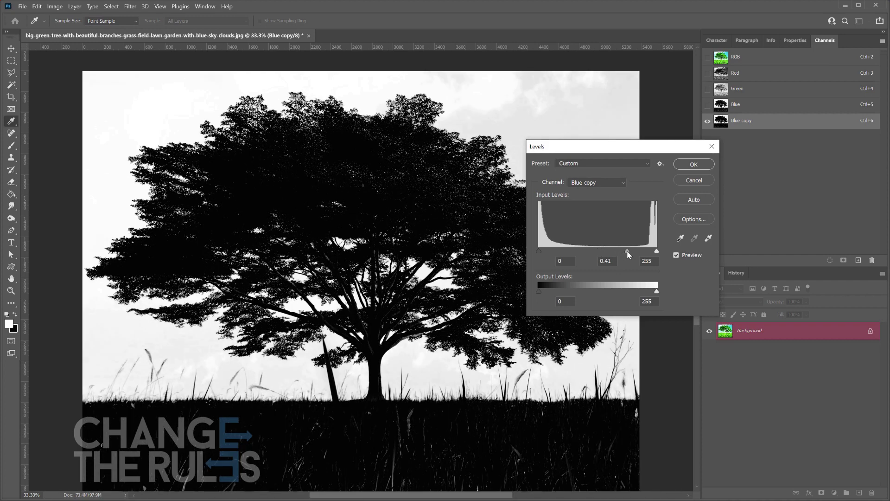
pyautogui.moveTo(539, 250); pyautogui.dragTo(603, 250)
pyautogui.moveTo(656, 251); pyautogui.dragTo(635, 253)
pyautogui.click(694, 165)
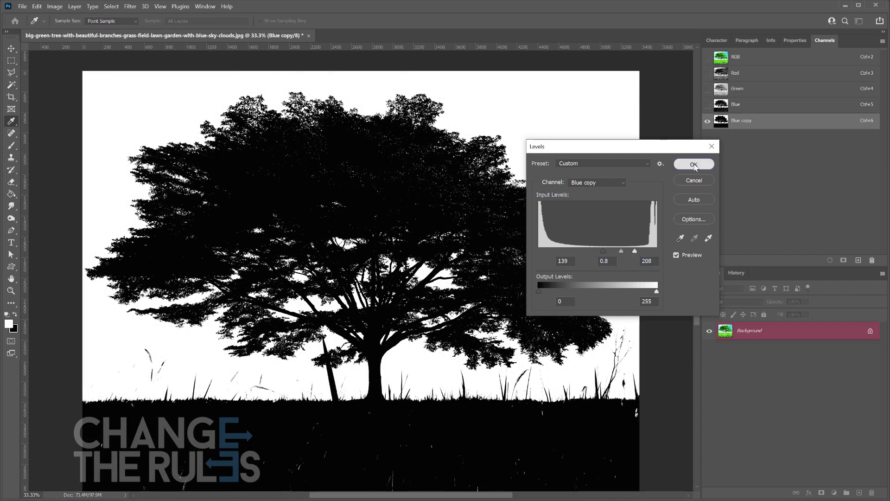
# Load Blue copy as a selection on the RGB image and invert it.
pyautogui.click(831, 260)
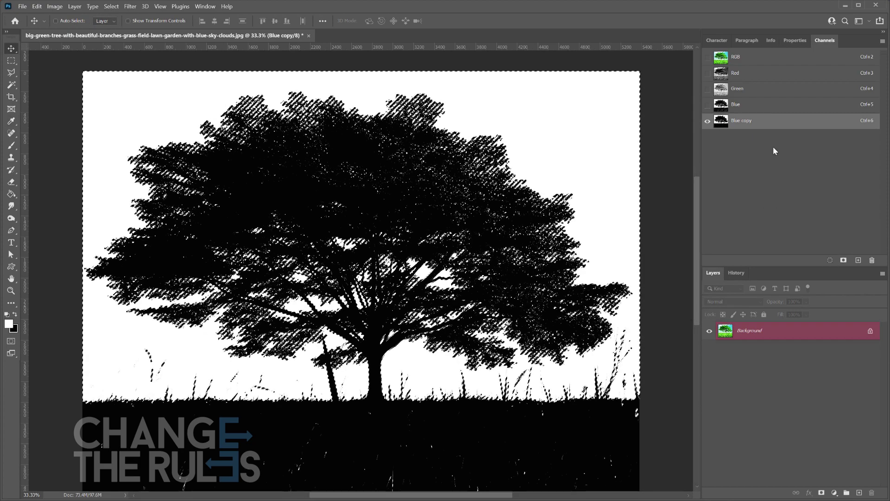
pyautogui.click(764, 60)
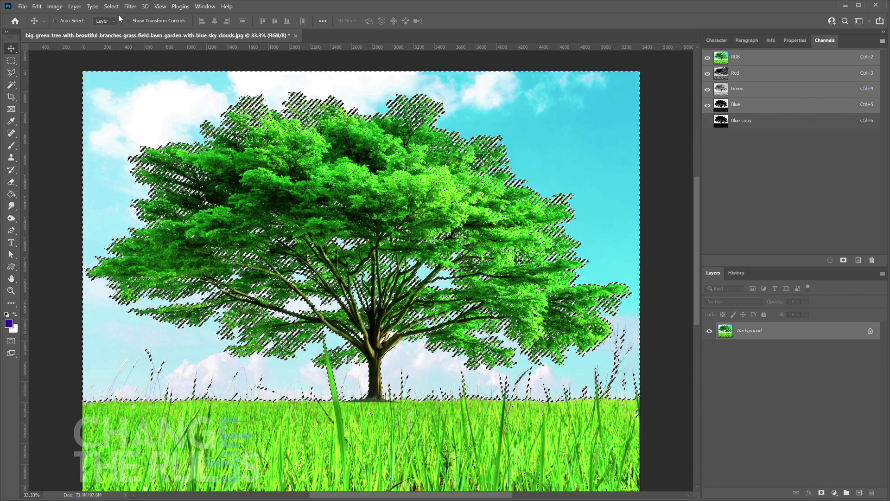
pyautogui.click(109, 7)
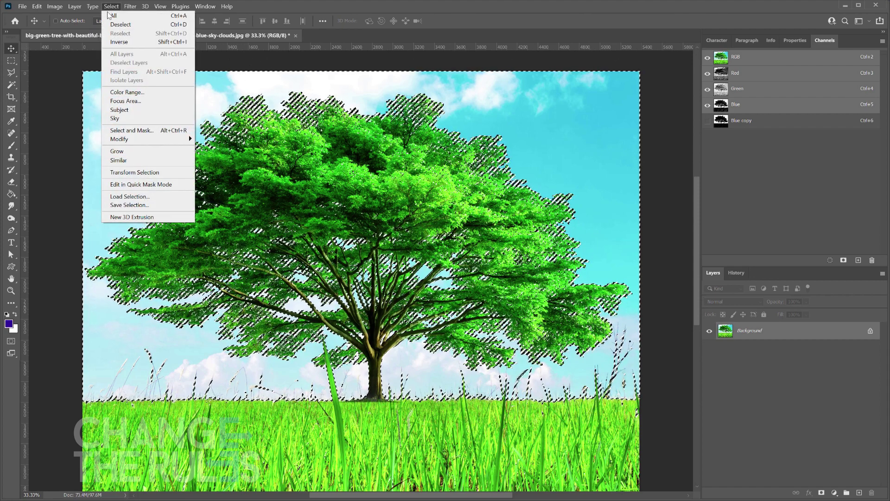
pyautogui.click(117, 40)
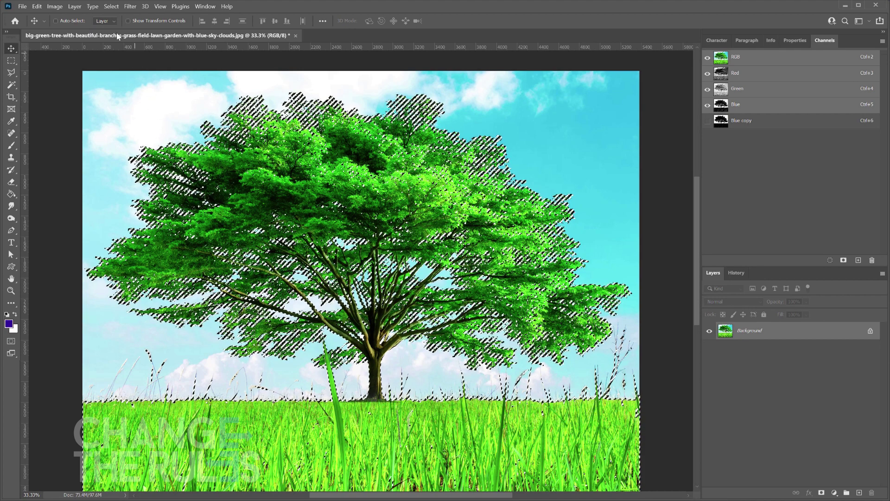
# Run Select and Mask with Decontaminate Colors, outputting a New Layer with Layer Mask.
pyautogui.click(110, 7)
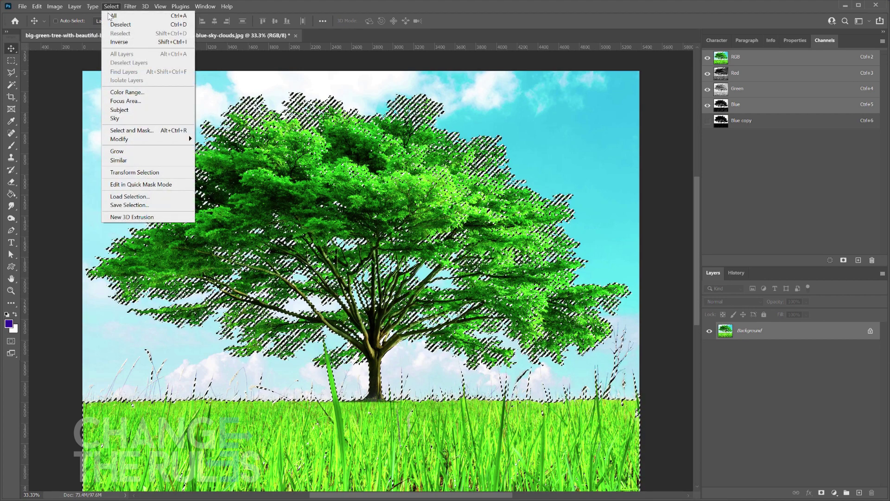
pyautogui.click(134, 130)
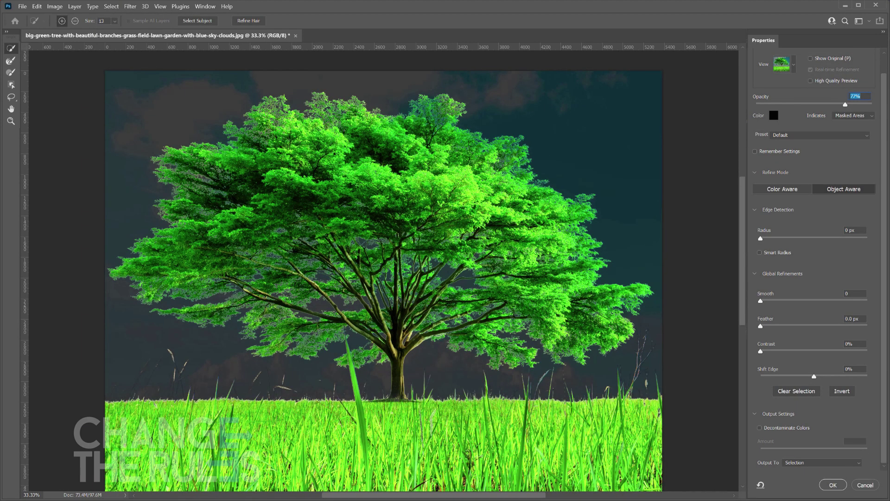
pyautogui.click(760, 429)
pyautogui.click(834, 485)
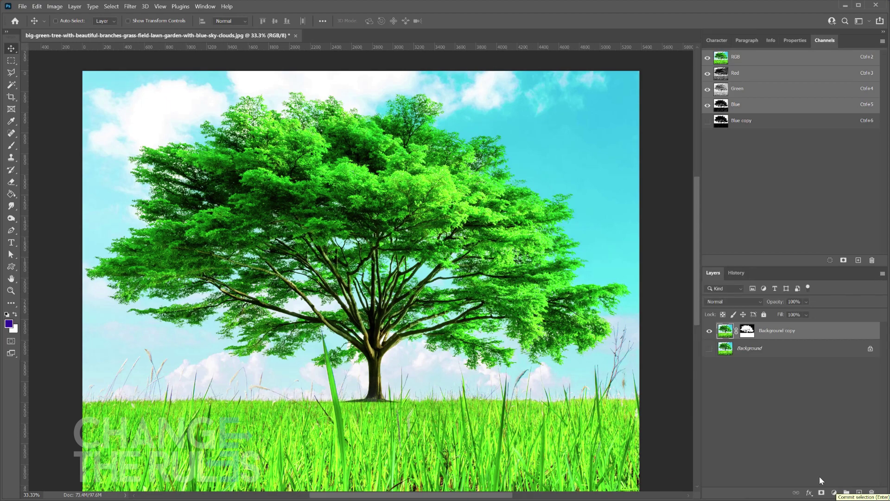
pyautogui.press('z')
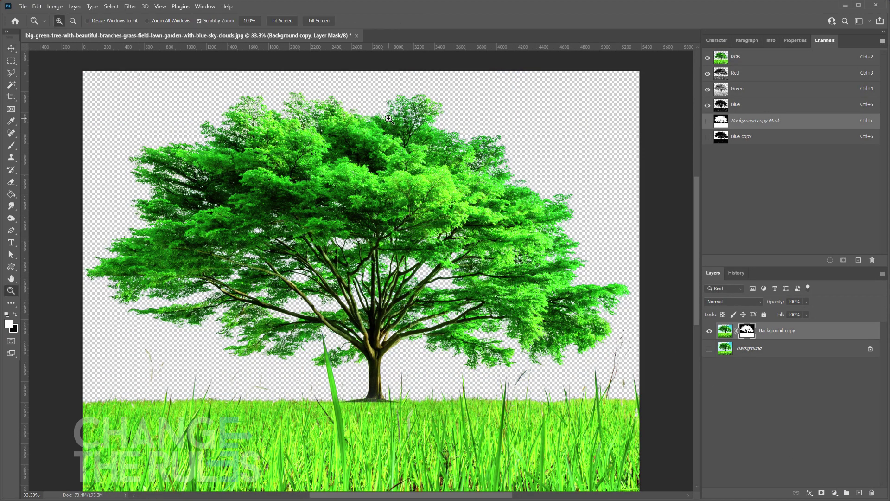
pyautogui.moveTo(417, 118); pyautogui.dragTo(453, 241)
pyautogui.hotkey('ctrl', '-')
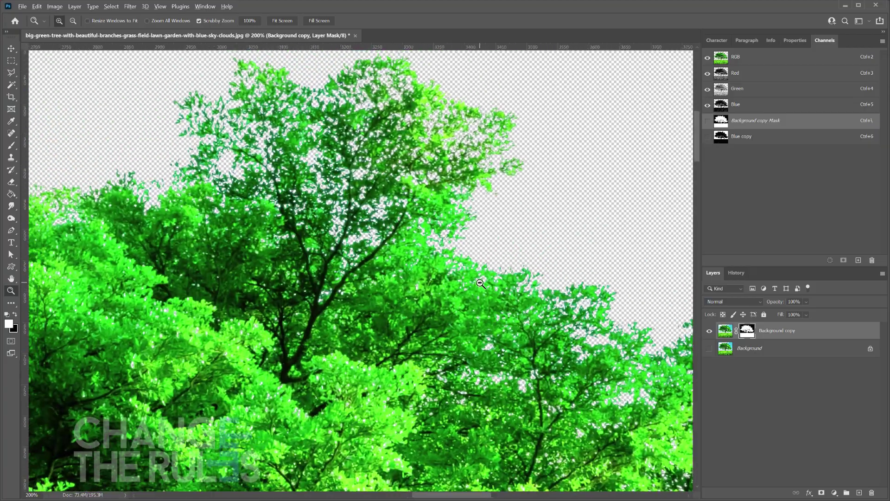
pyautogui.hotkey('ctrl', '-')
pyautogui.hotkey('ctrl', '-')
pyautogui.rightClick(453, 204)
pyautogui.click(469, 215)
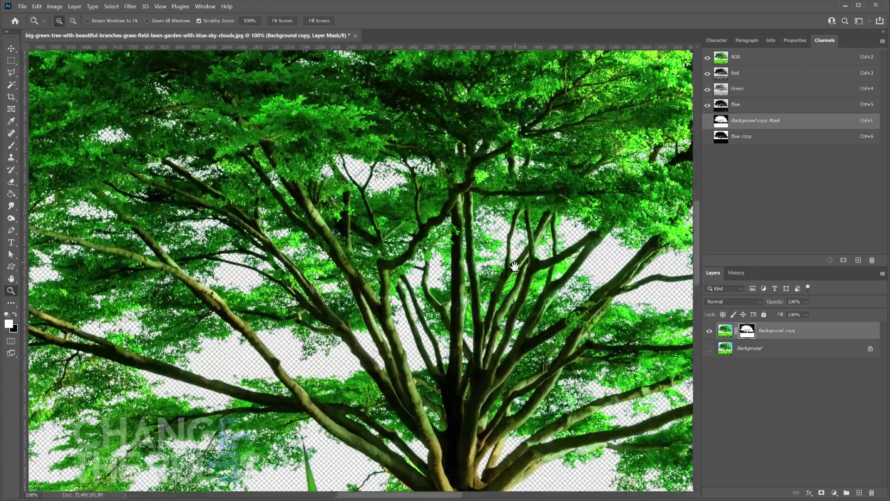
pyautogui.keyDown('alt'); pyautogui.click(433, 243); pyautogui.keyUp('alt')
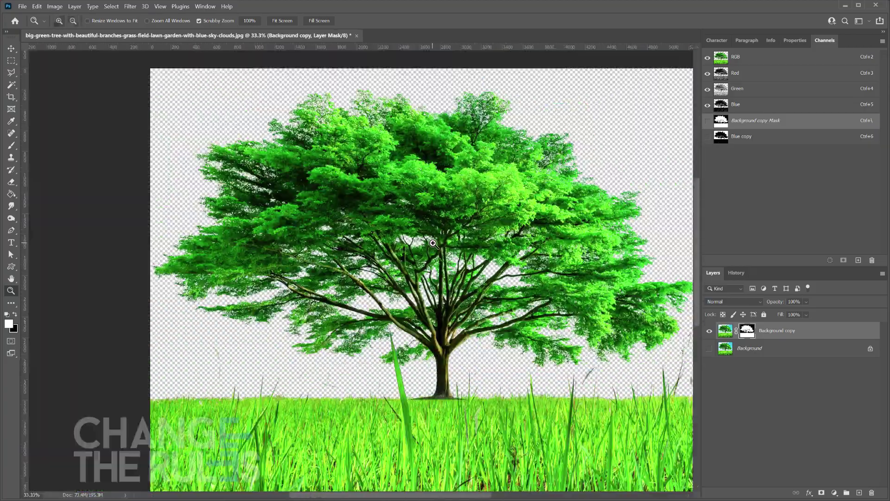
pyautogui.press('v')
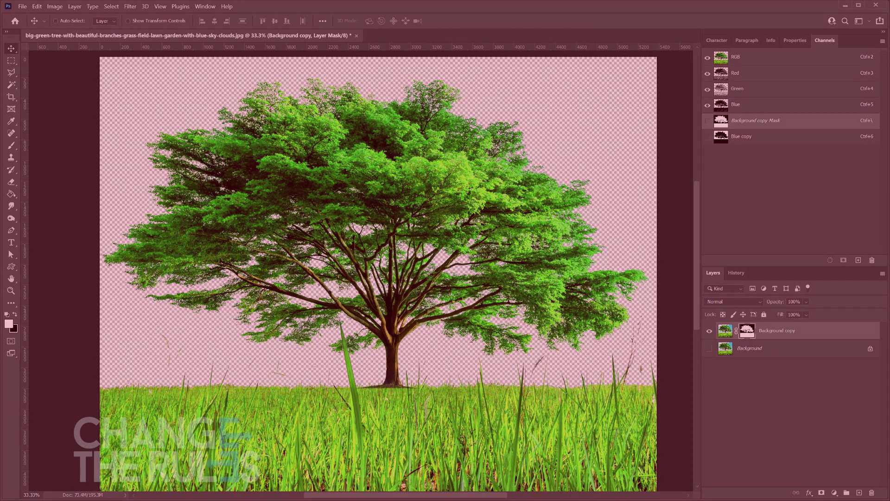